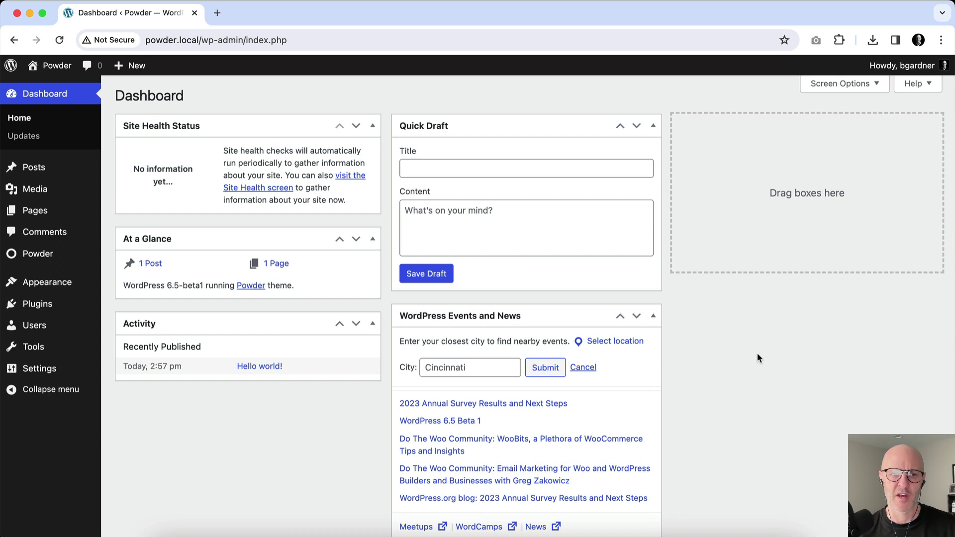
# - Open the Site Editor's Patterns library and browse all 77 theme patterns
pyautogui.moveTo(47, 278)
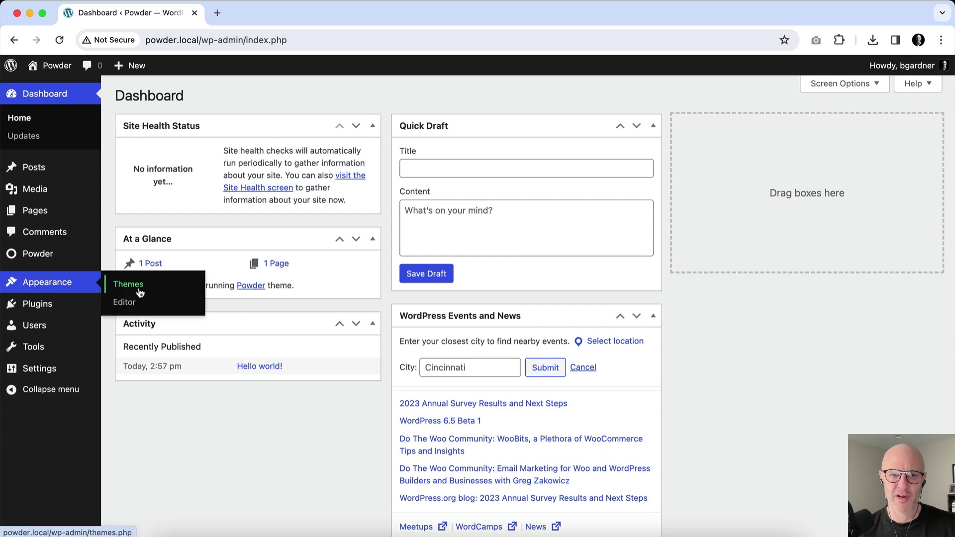
pyautogui.click(135, 312)
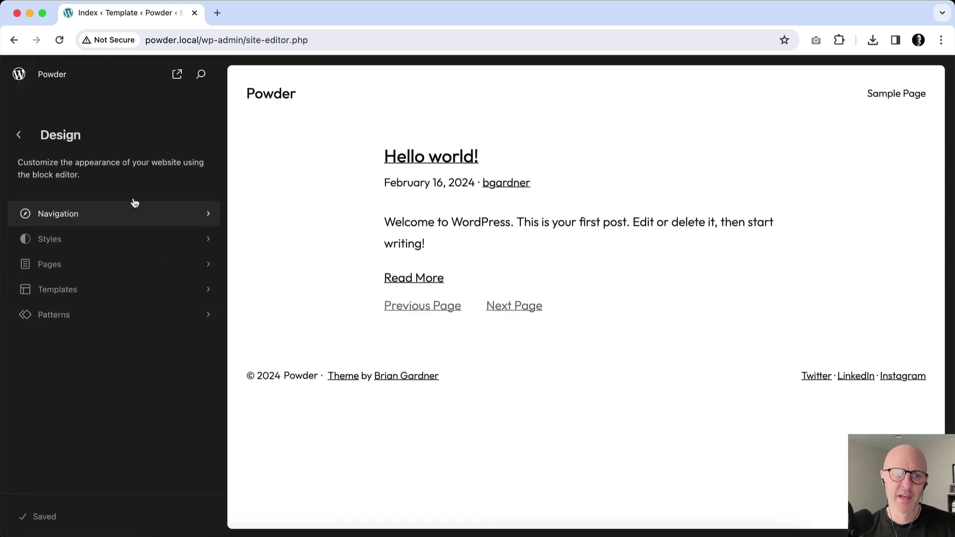
pyautogui.click(76, 319)
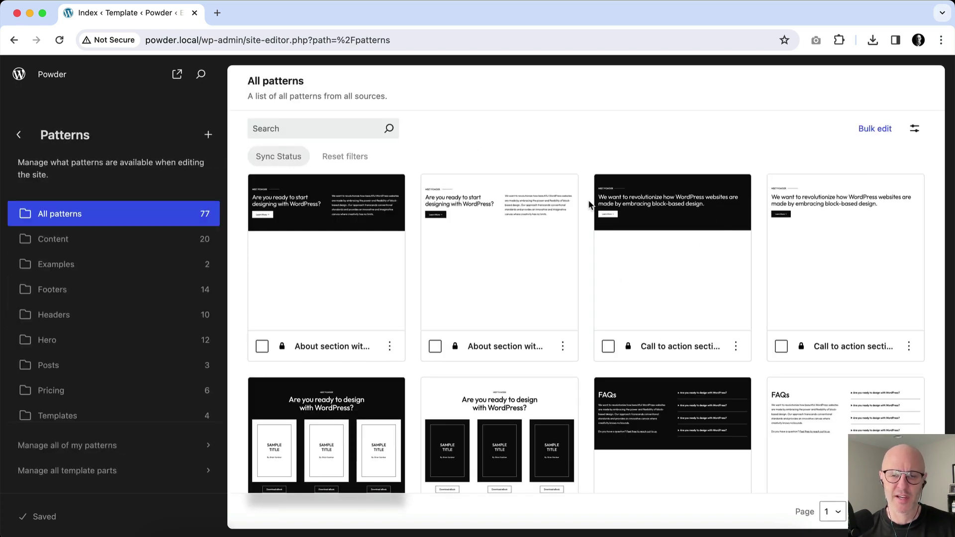
pyautogui.scroll(-4, 588, 204)
pyautogui.scroll(-6, 588, 204)
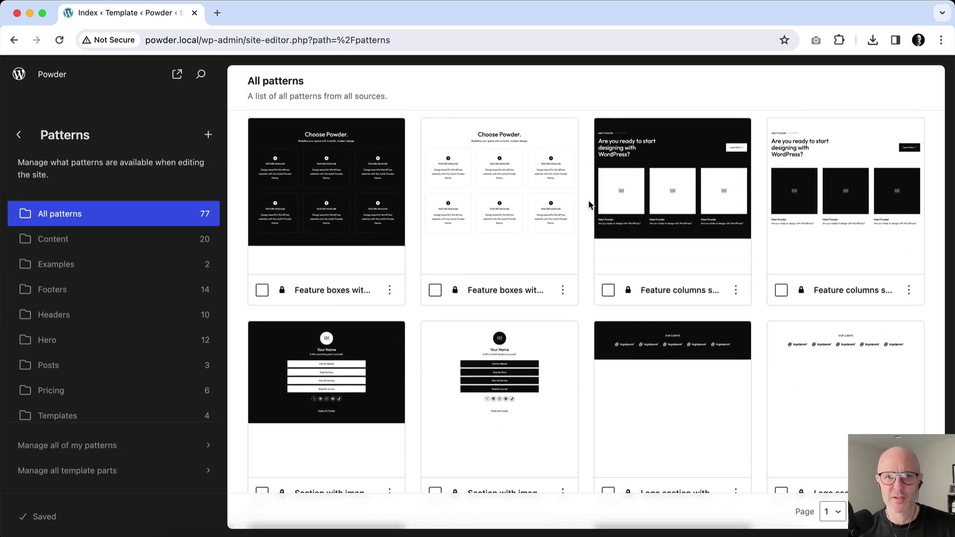
pyautogui.scroll(3, 588, 204)
pyautogui.scroll(6, 588, 204)
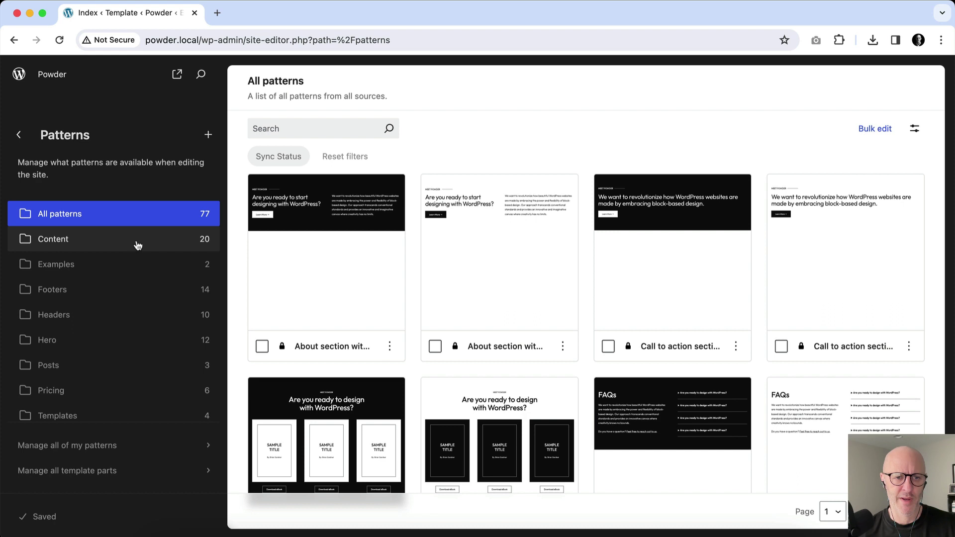
pyautogui.scroll(-1, 138, 245)
pyautogui.scroll(-2, 138, 245)
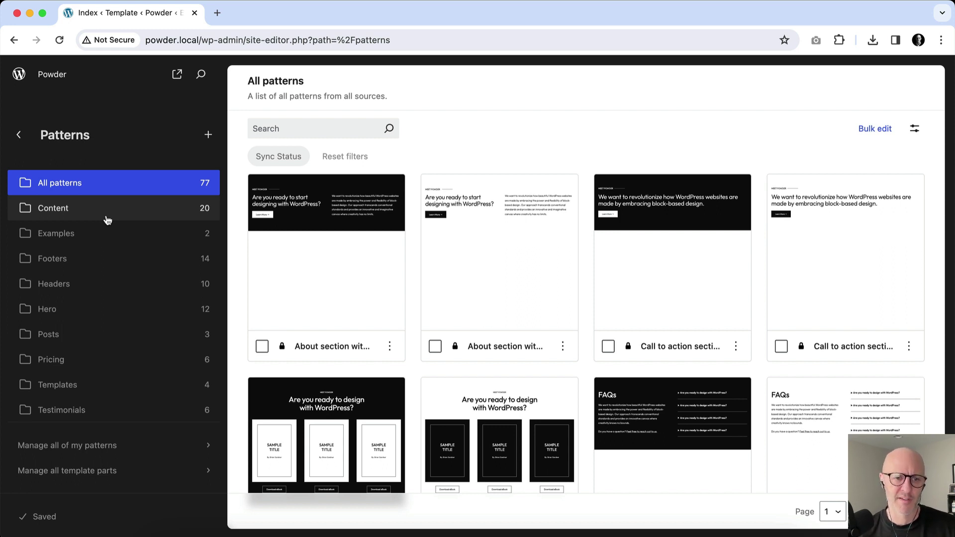
pyautogui.scroll(-5, 104, 228)
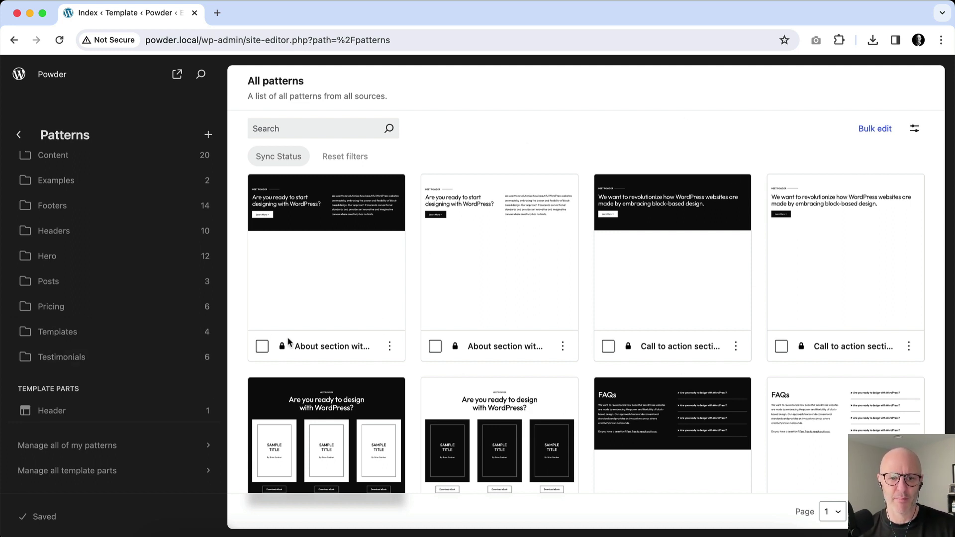
# - Go from the site editor to the Powder Theme Settings page in wp-admin
pyautogui.click(17, 77)
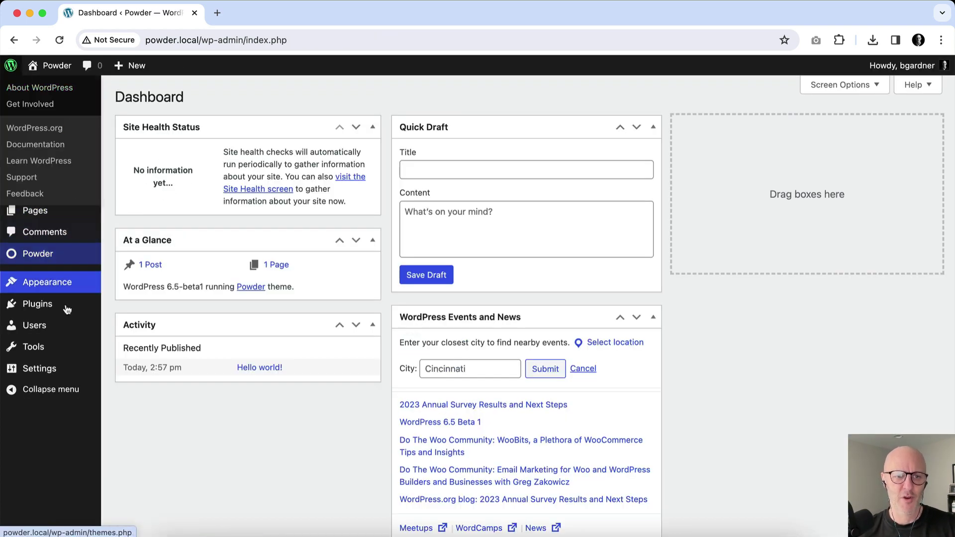
pyautogui.click(56, 255)
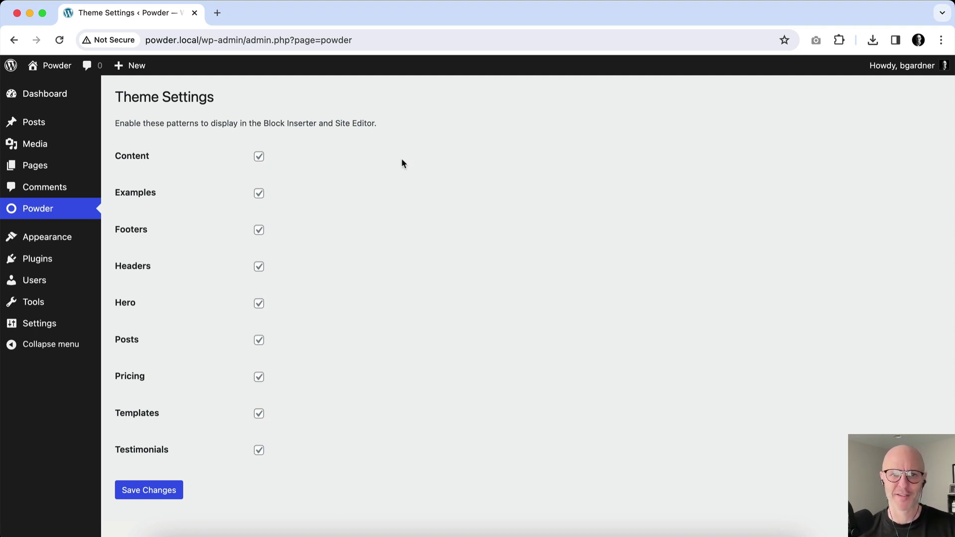
pyautogui.scroll(-1, 285, 148)
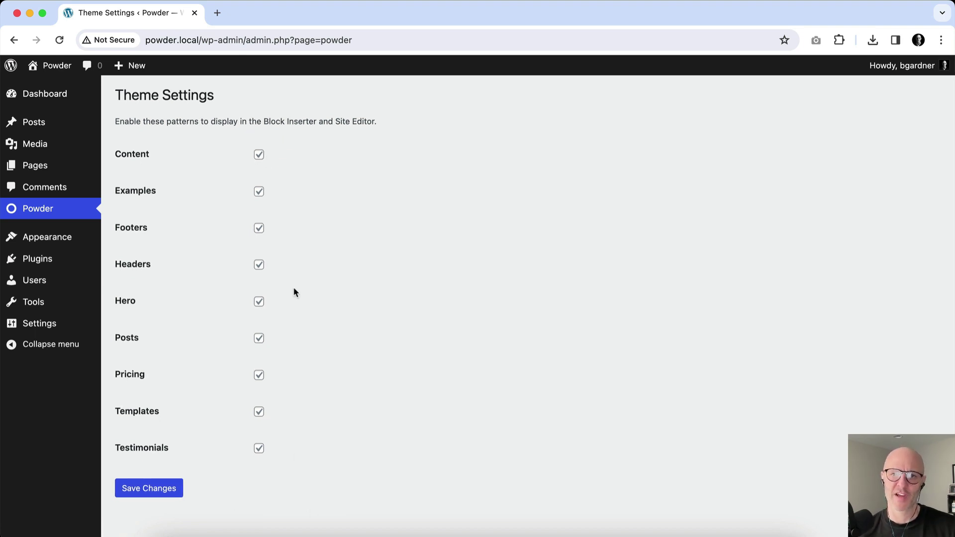
# - Untick all nine pattern categories, Content through Testimonials, and save the changes
pyautogui.click(259, 154)
pyautogui.click(258, 191)
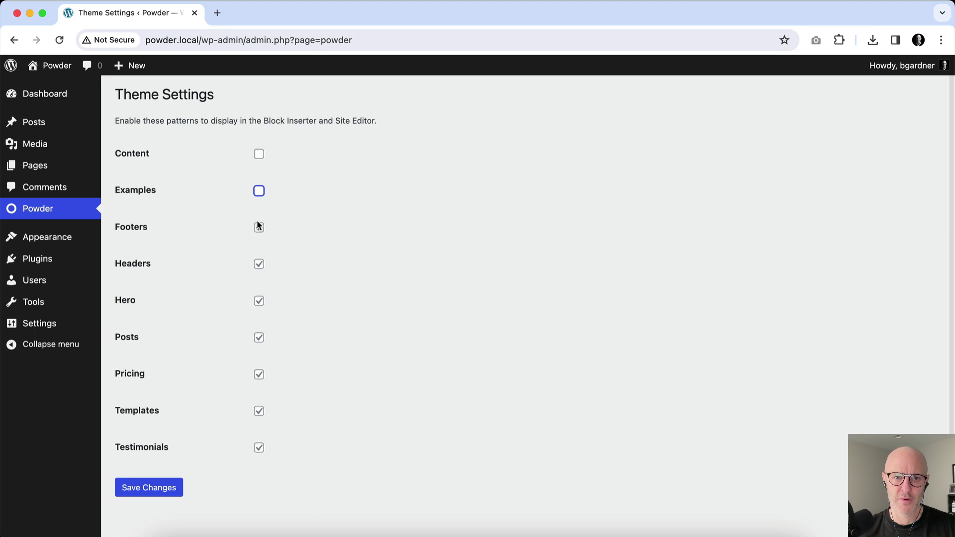
pyautogui.click(259, 227)
pyautogui.click(259, 265)
pyautogui.click(259, 302)
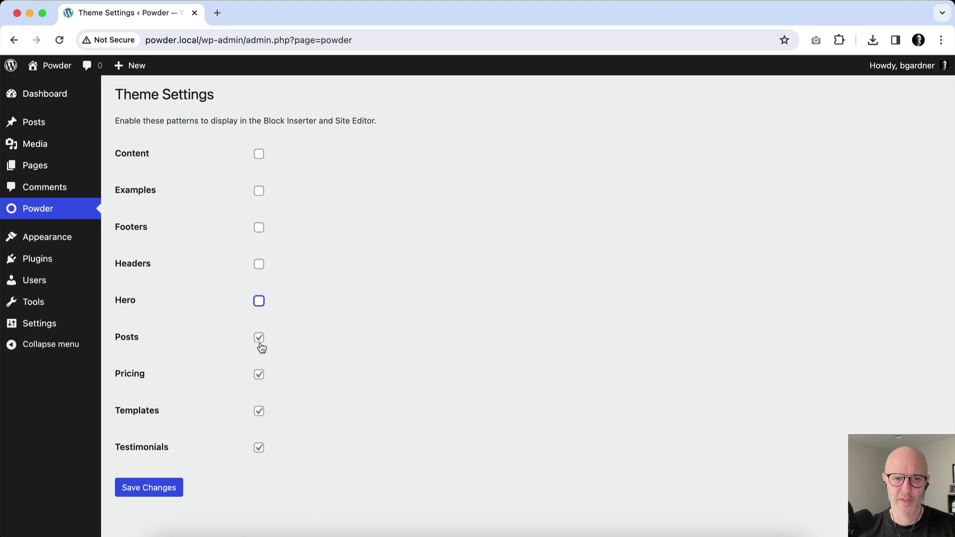
pyautogui.click(258, 338)
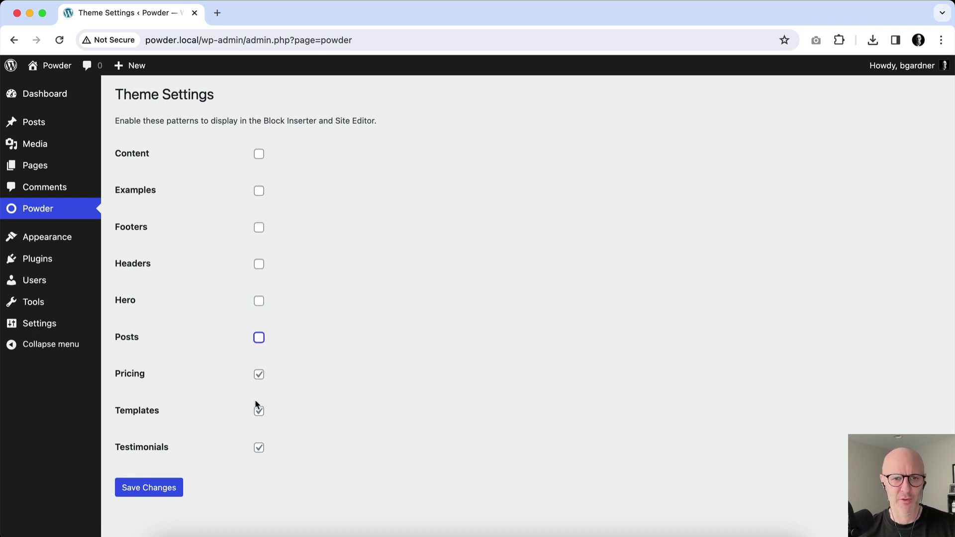
pyautogui.click(258, 376)
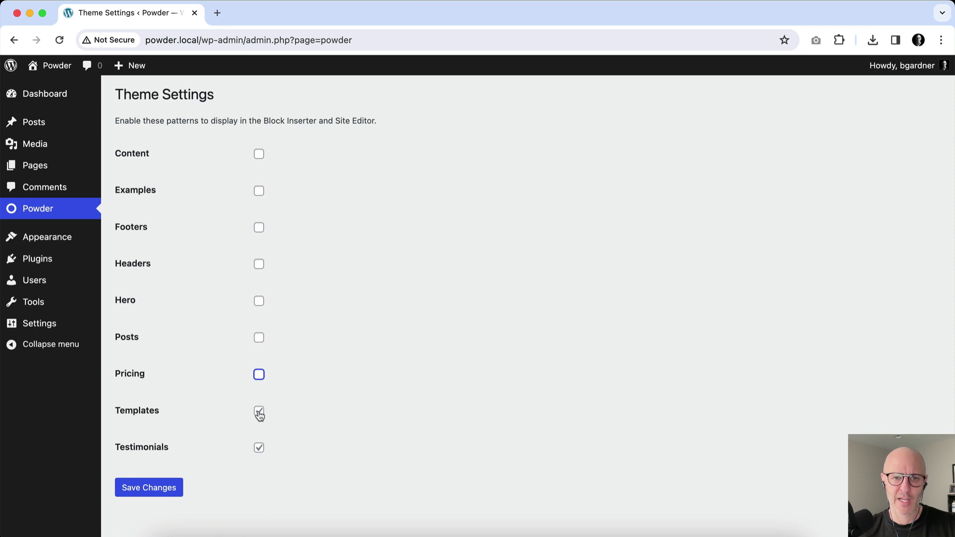
pyautogui.click(259, 412)
pyautogui.click(259, 449)
pyautogui.click(260, 449)
pyautogui.click(176, 490)
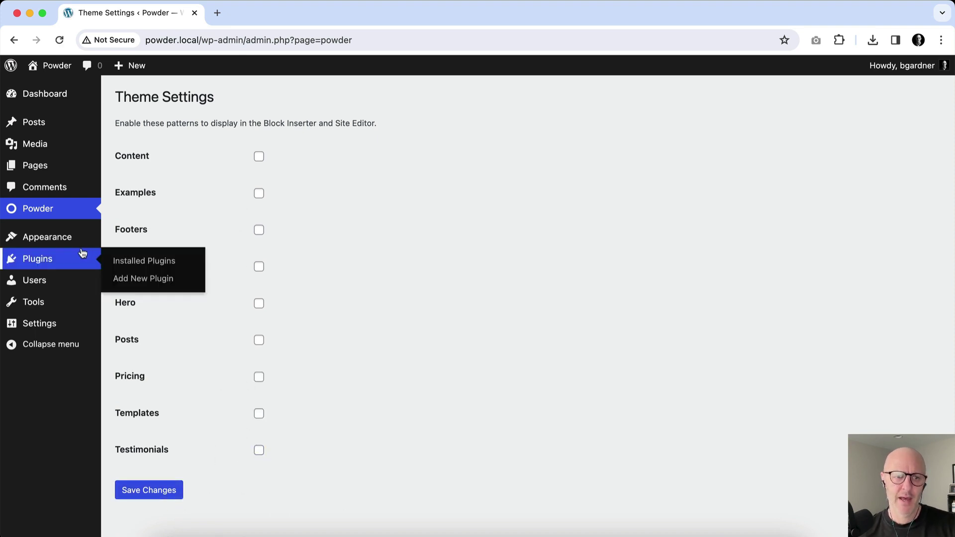
# - Reopen the Site Editor's Patterns library, which now lists only 3 patterns
pyautogui.moveTo(59, 237)
pyautogui.click(124, 257)
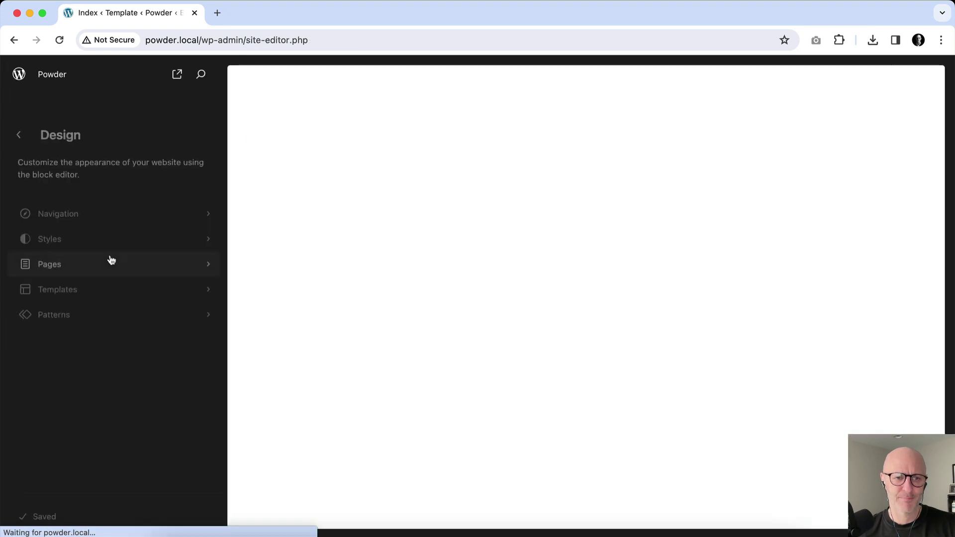
pyautogui.click(80, 317)
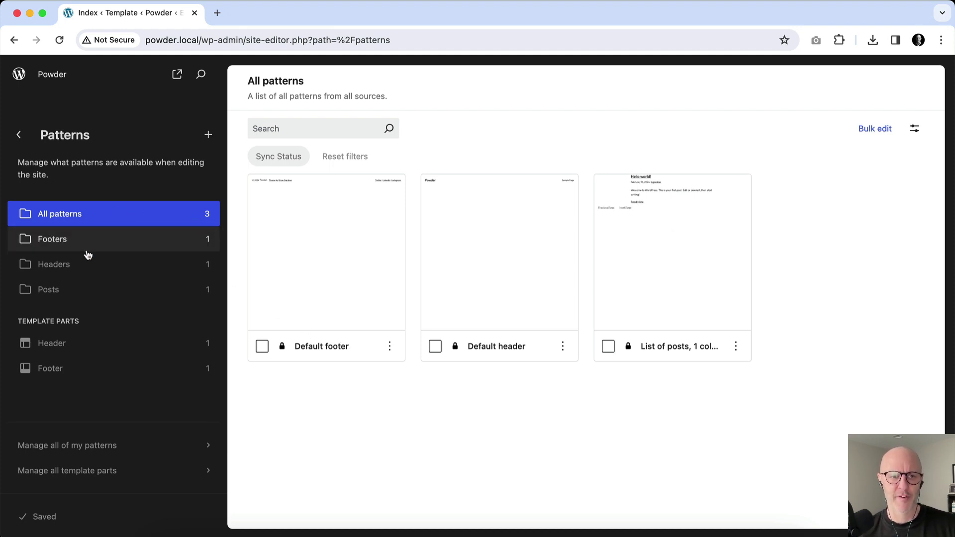
# - Edit Sample Page and view the inserter's Patterns tab, offering only Footers, Headers and Posts
pyautogui.click(17, 77)
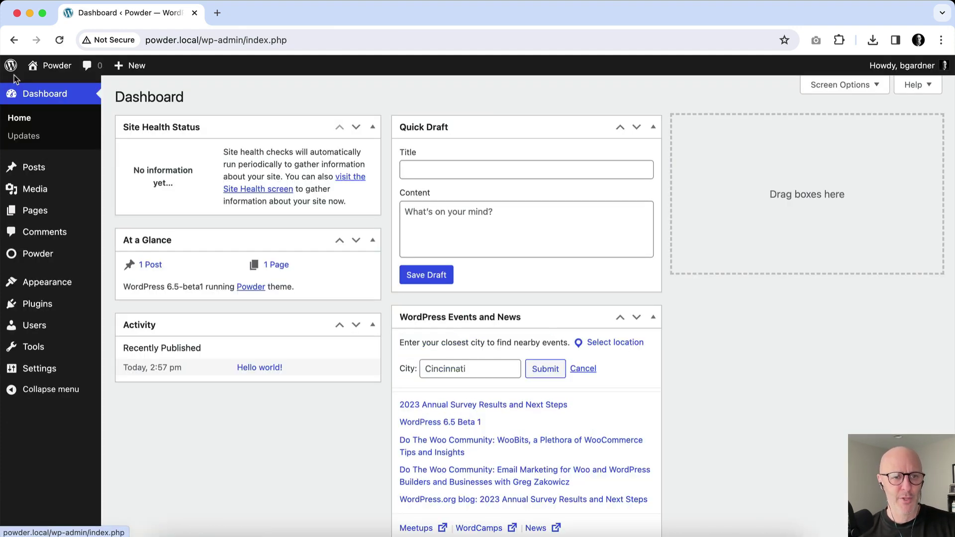
pyautogui.click(32, 209)
pyautogui.click(172, 235)
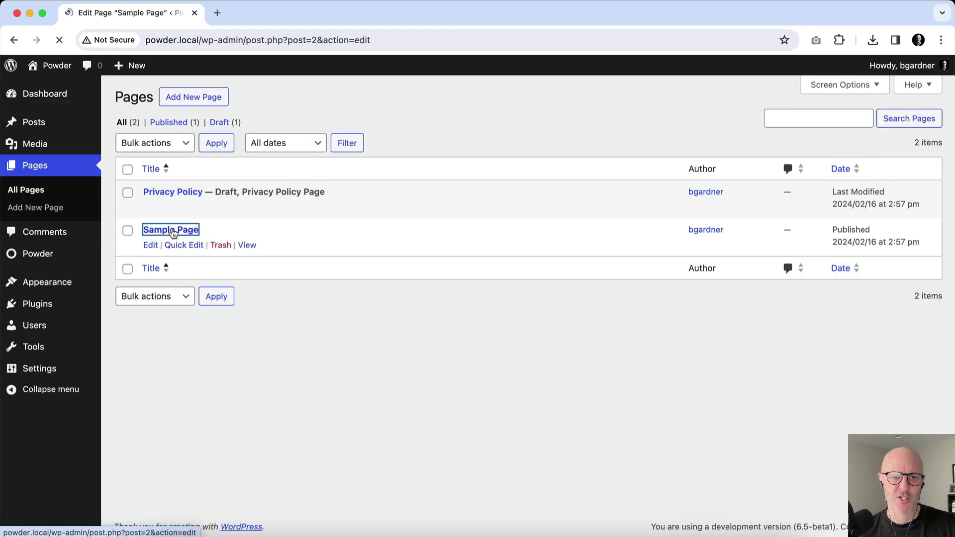
pyautogui.click(124, 97)
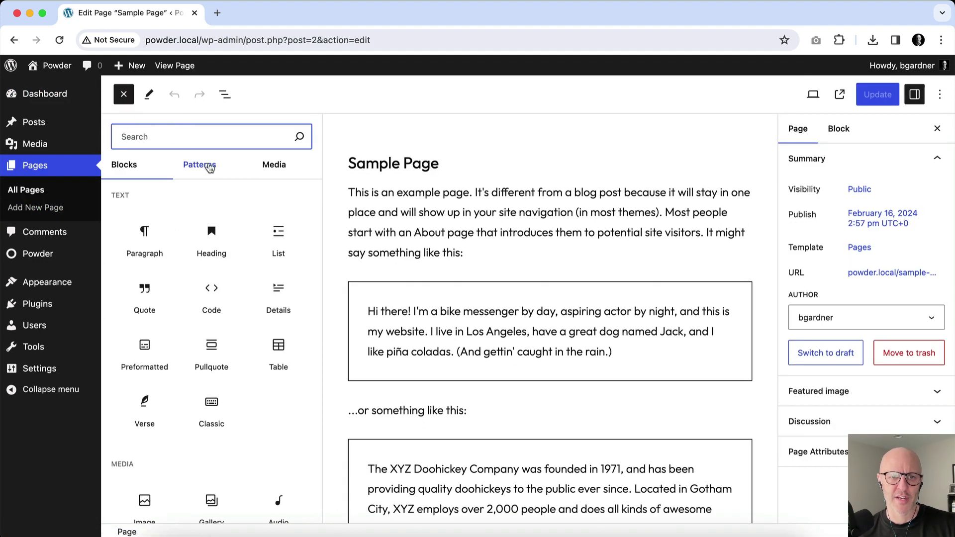
pyautogui.click(207, 166)
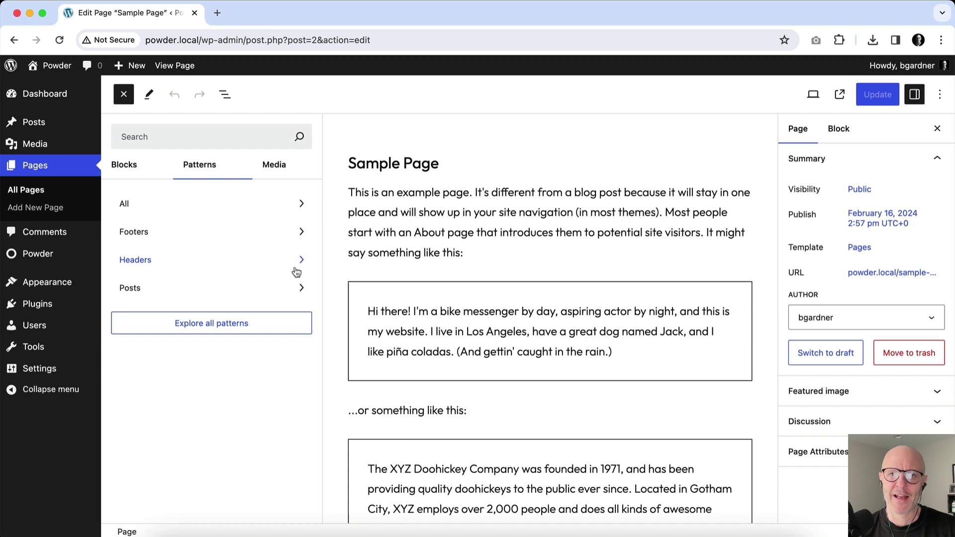
# - Check the Site Editor's full Patterns list once more
pyautogui.moveTo(62, 282)
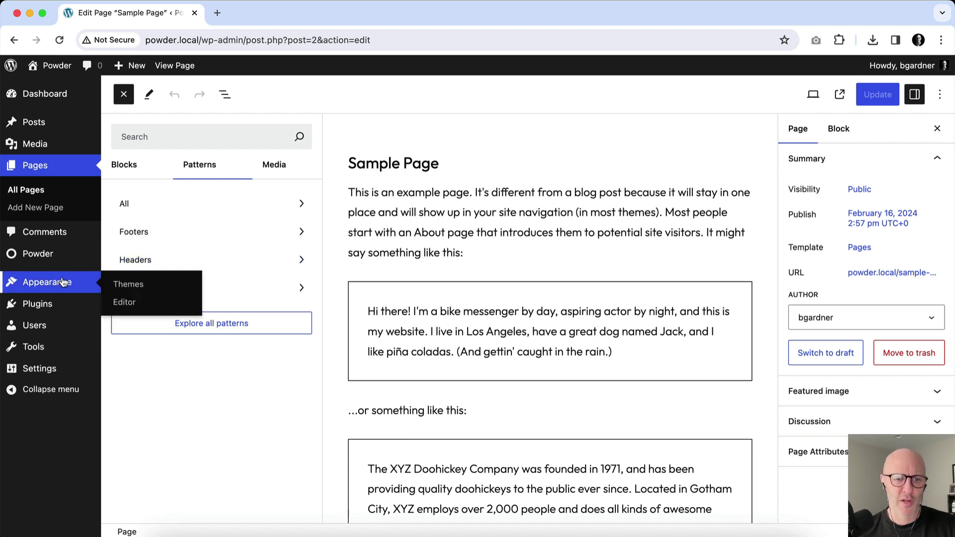
pyautogui.click(136, 301)
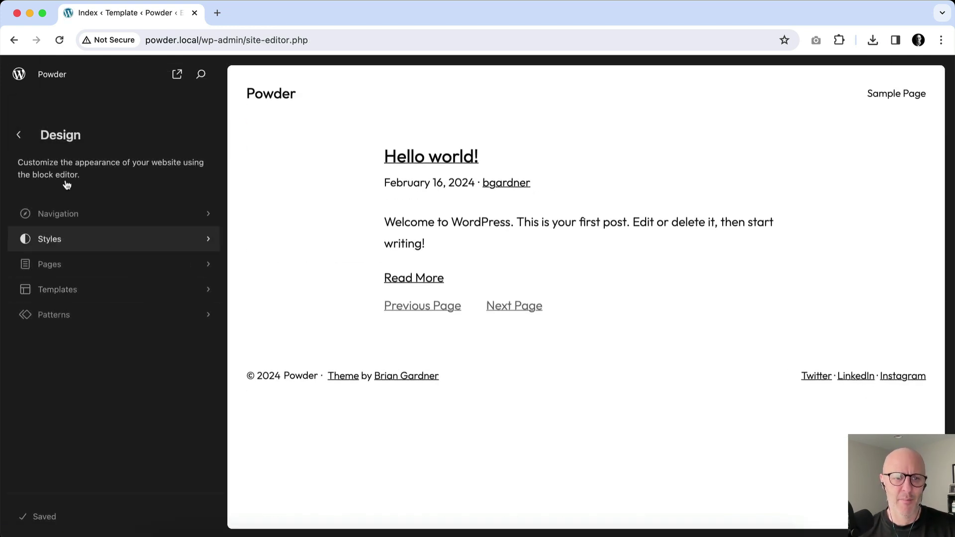
pyautogui.click(95, 320)
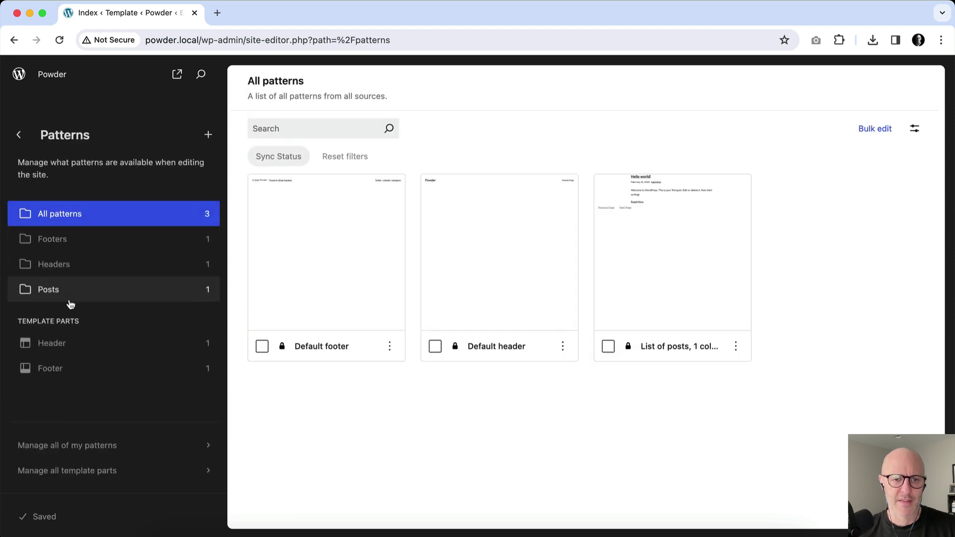
# - In Powder Theme Settings, tick the Content and Hero pattern categories and save
pyautogui.click(20, 74)
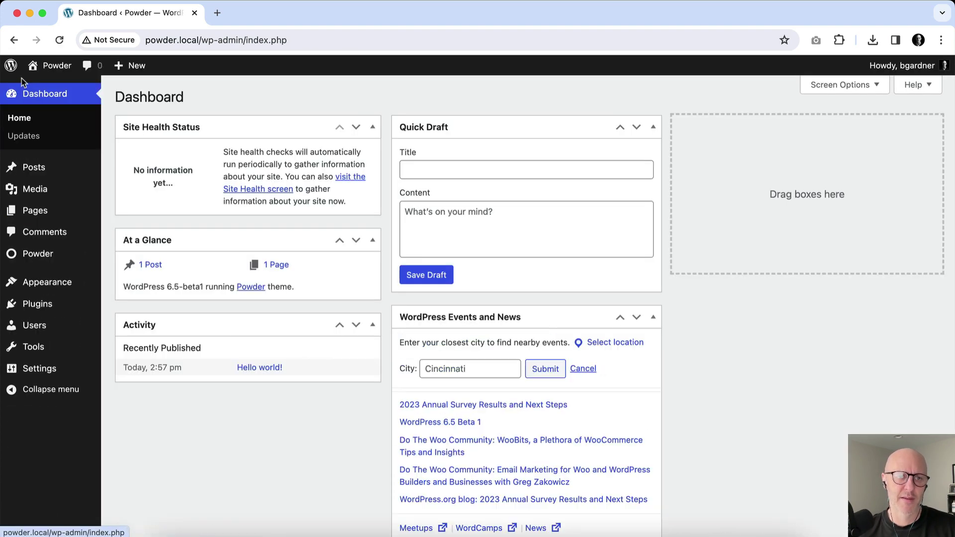
pyautogui.click(37, 252)
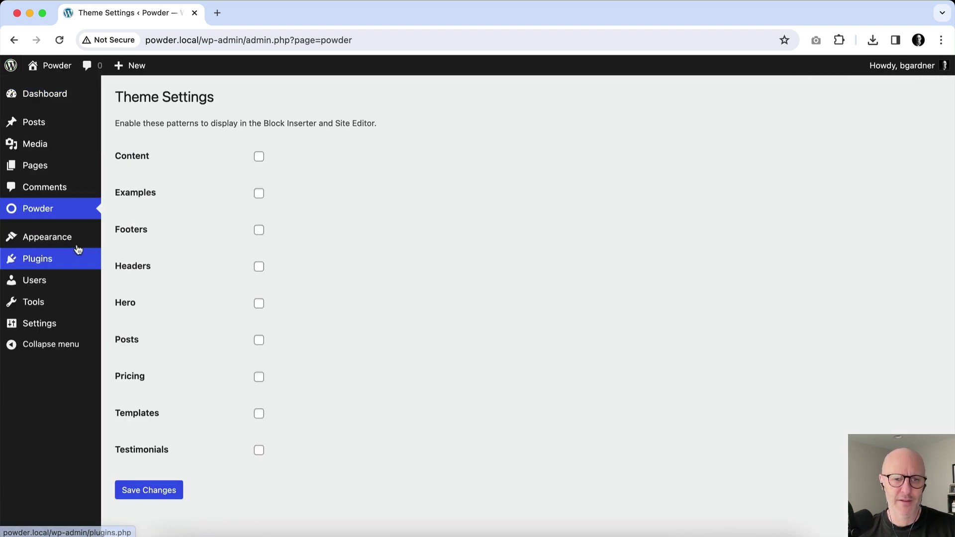
pyautogui.click(259, 157)
pyautogui.click(257, 305)
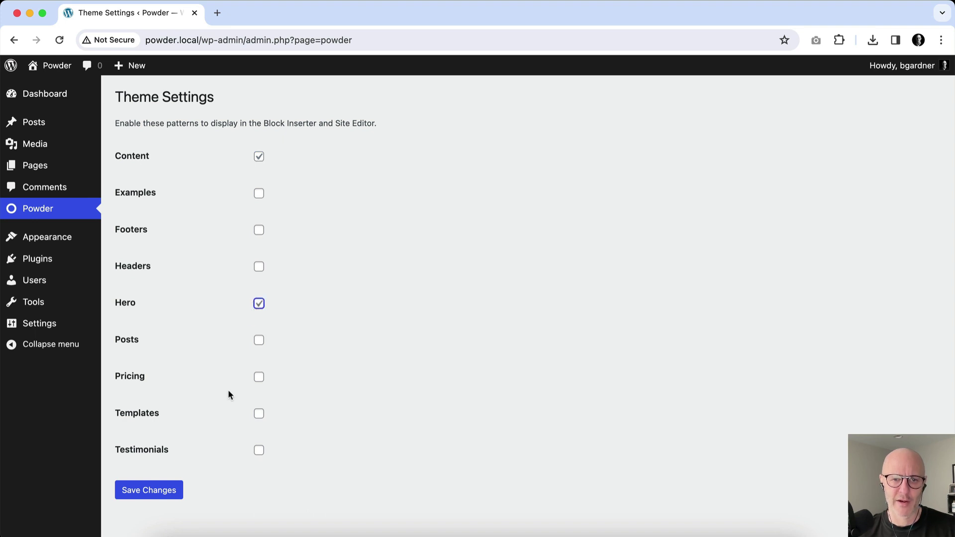
pyautogui.click(181, 492)
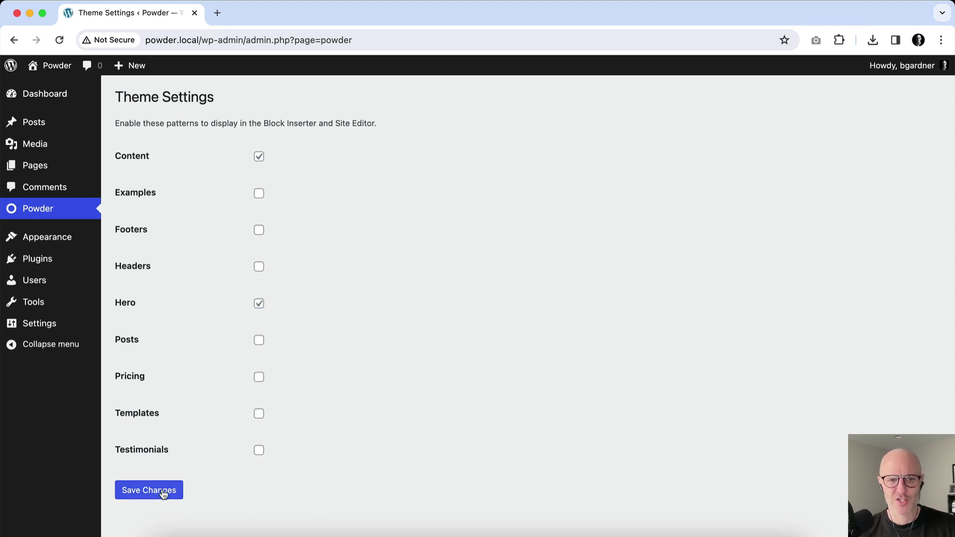
# - Verify the Patterns library shows 20 Content and 12 Hero patterns, then return to the Dashboard
pyautogui.moveTo(69, 238)
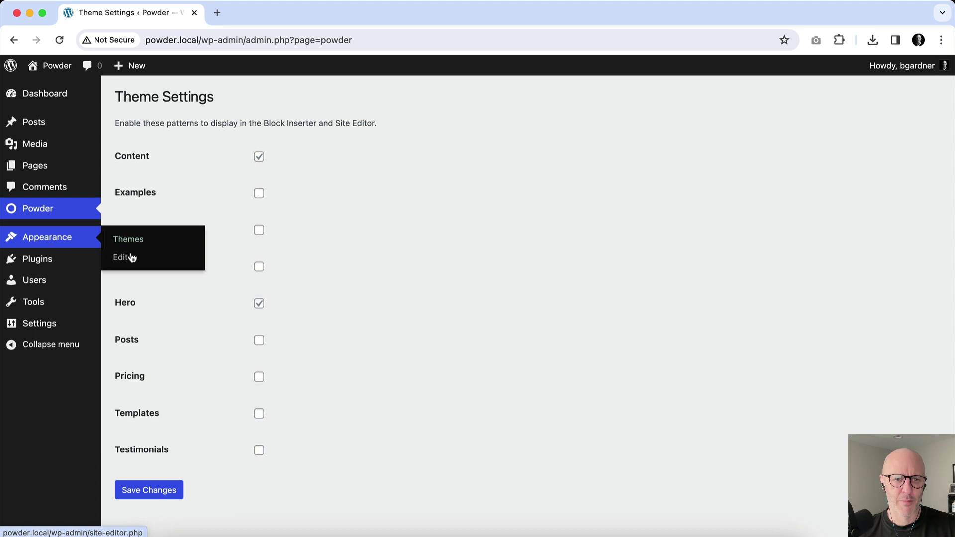
pyautogui.click(135, 256)
pyautogui.click(92, 321)
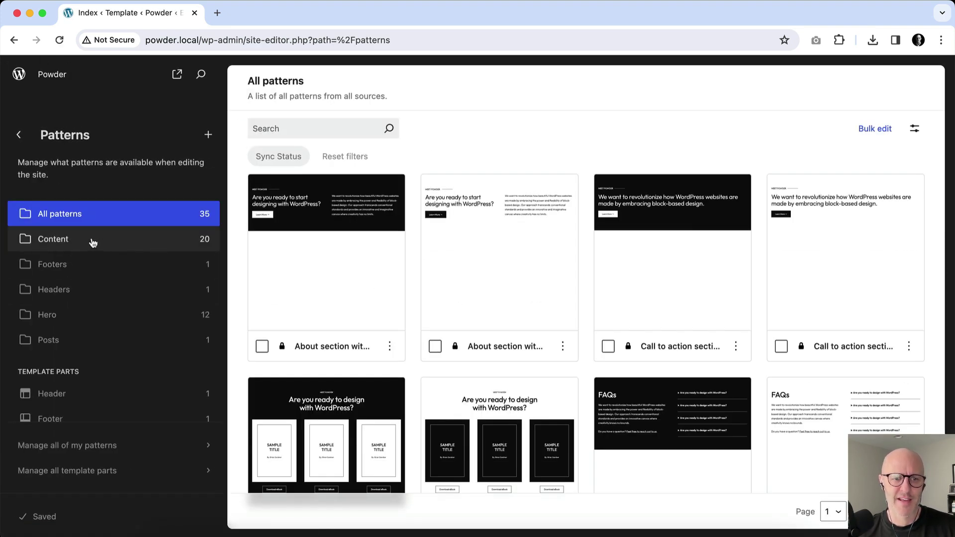
pyautogui.click(93, 242)
pyautogui.click(85, 313)
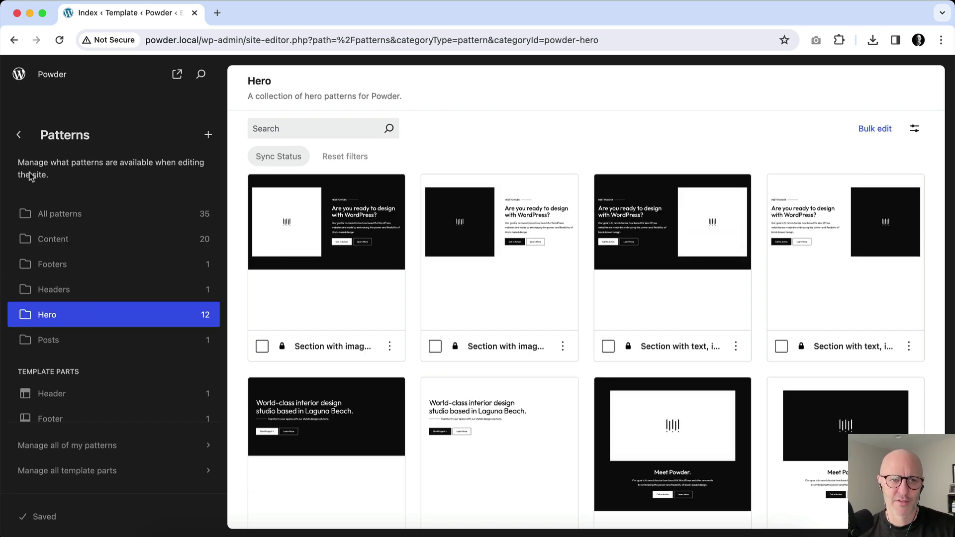
pyautogui.click(18, 75)
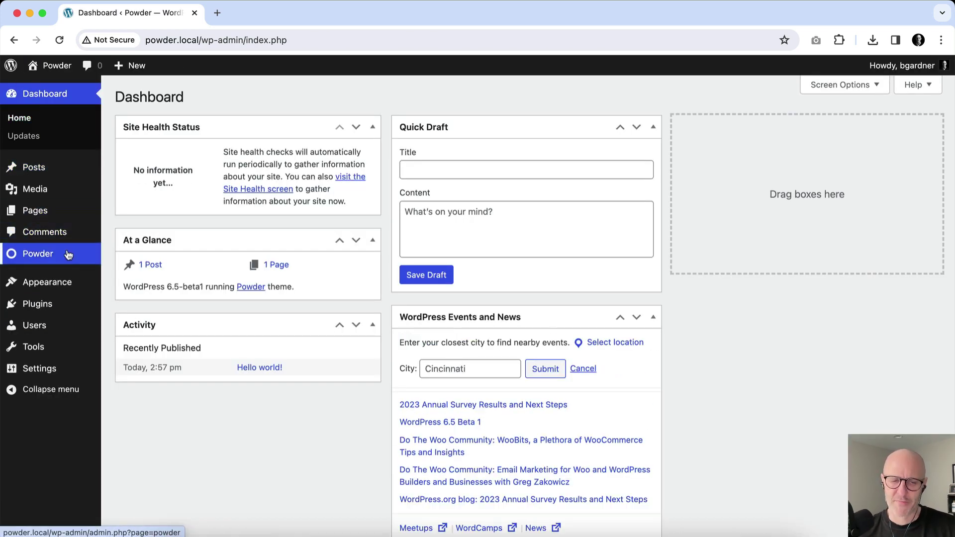